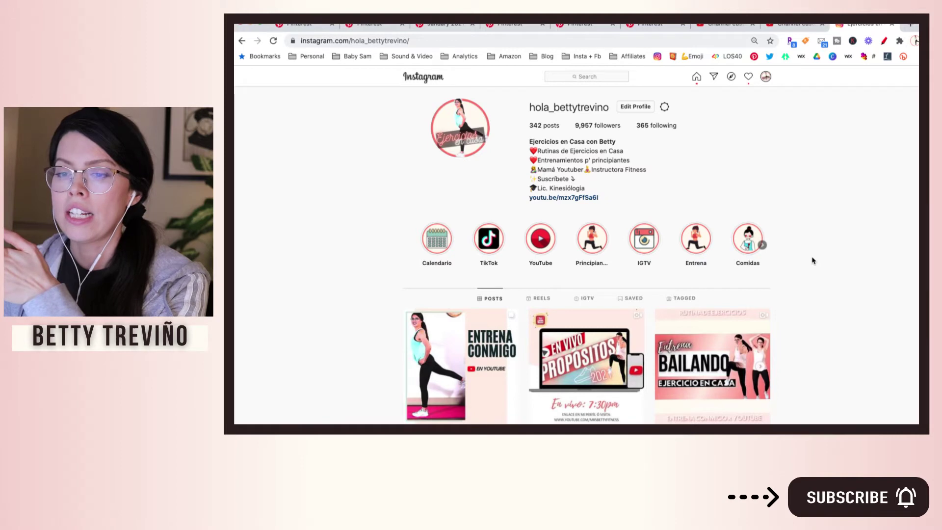
Open Instagram settings to the Apps and Websites list showing Pinterest and Wix as active.
left_click(766, 77)
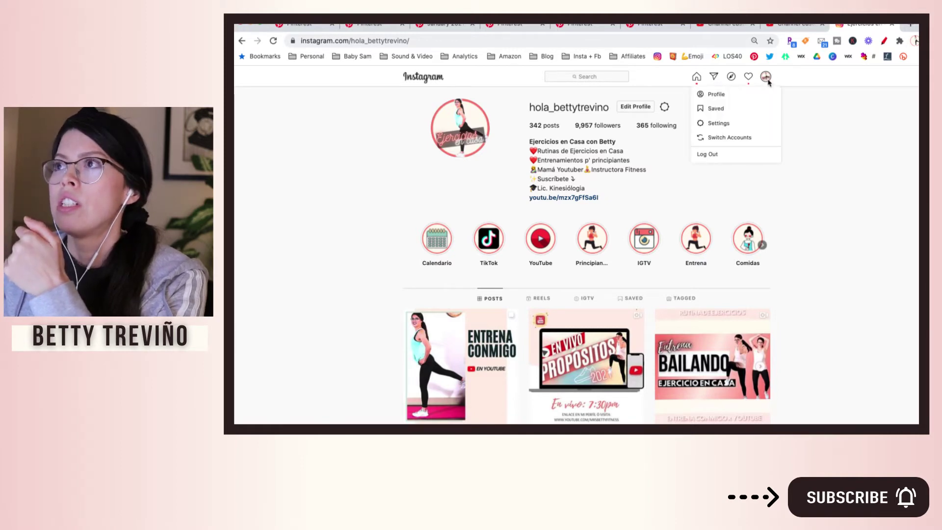
left_click(737, 123)
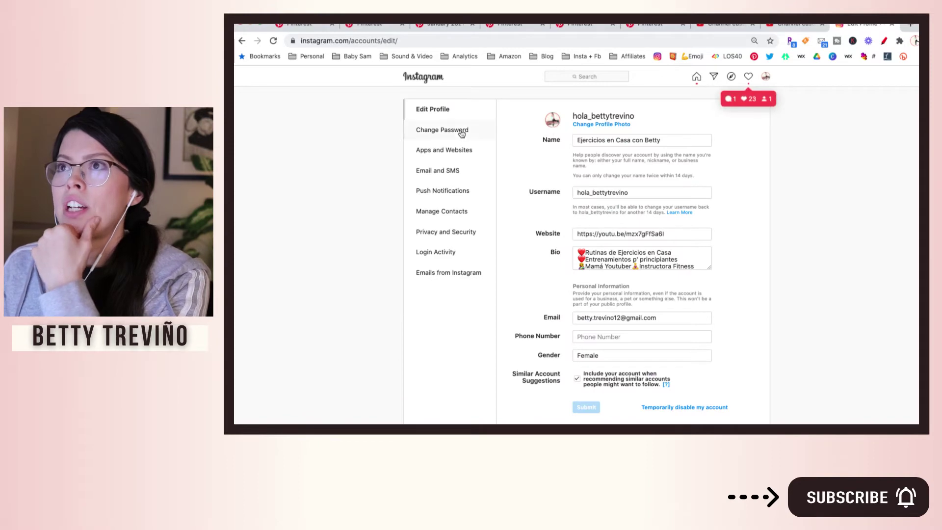
left_click(463, 156)
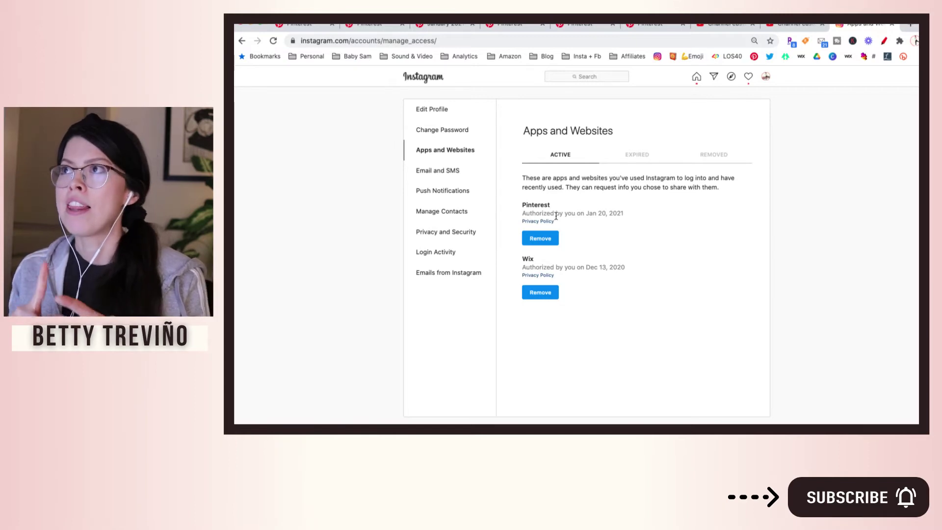
Close the duplicate customization page and view the YouTube channel as the public sees it.
left_click(795, 24)
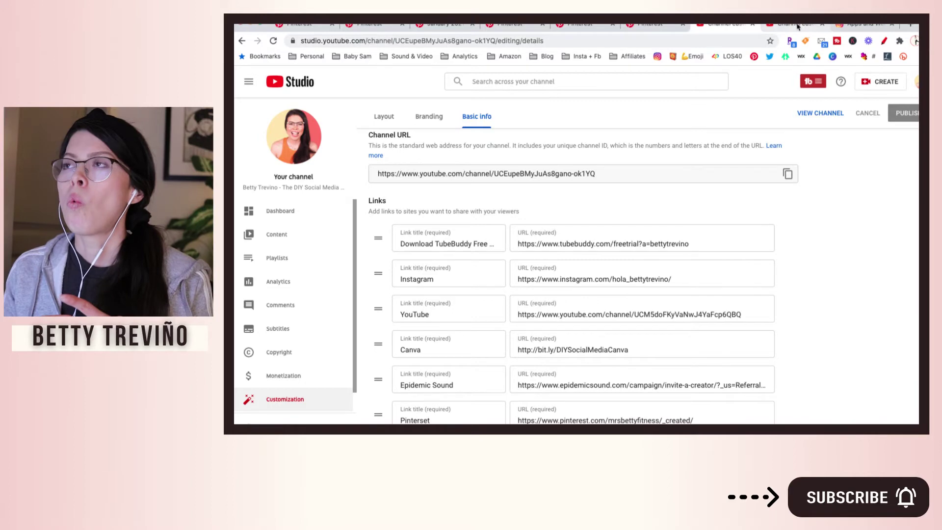
left_click(753, 25)
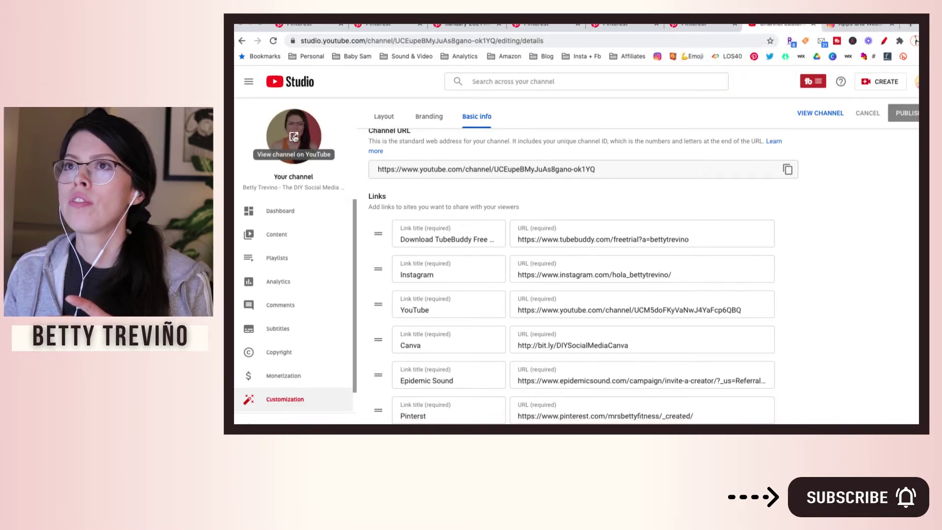
left_click(294, 136)
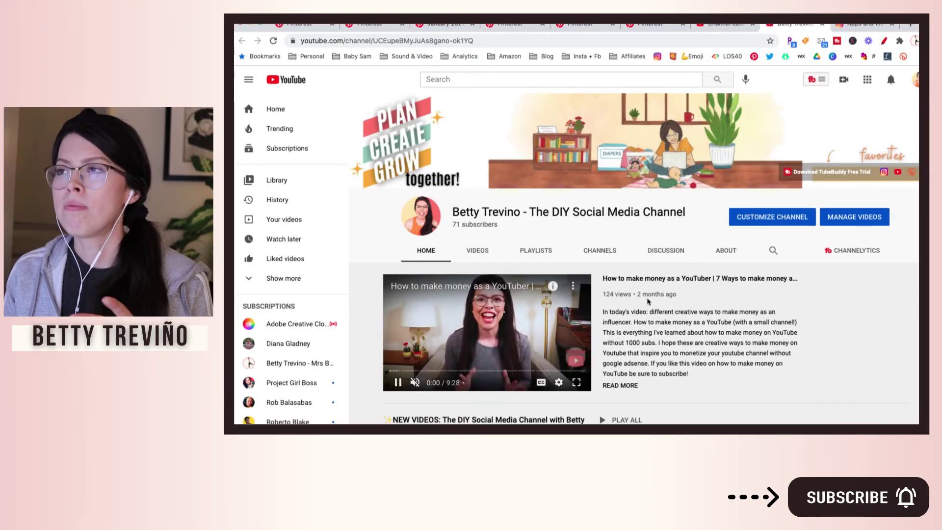
Play the LIVESTREAM video and bring up its share options.
scroll(550, 319, "down", 2)
left_click(433, 385)
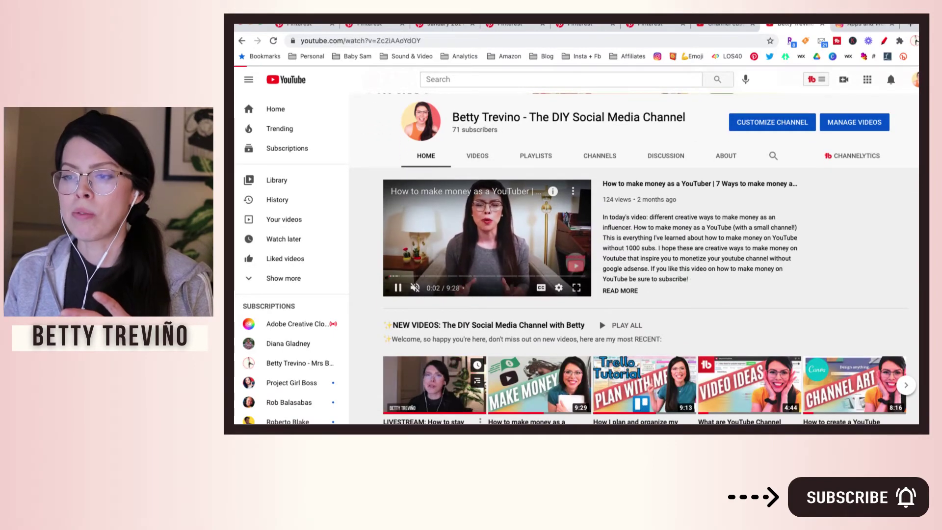
scroll(501, 408, "down", 2)
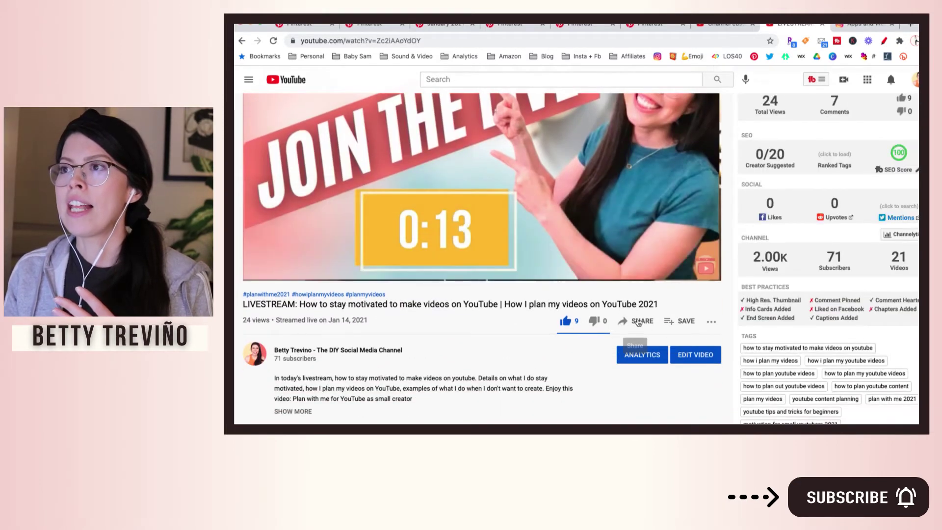
left_click(634, 322)
Share the livestream to Pinterest, save it to the 'Social Media Tips 2020' board, and open the pin.
left_click(693, 240)
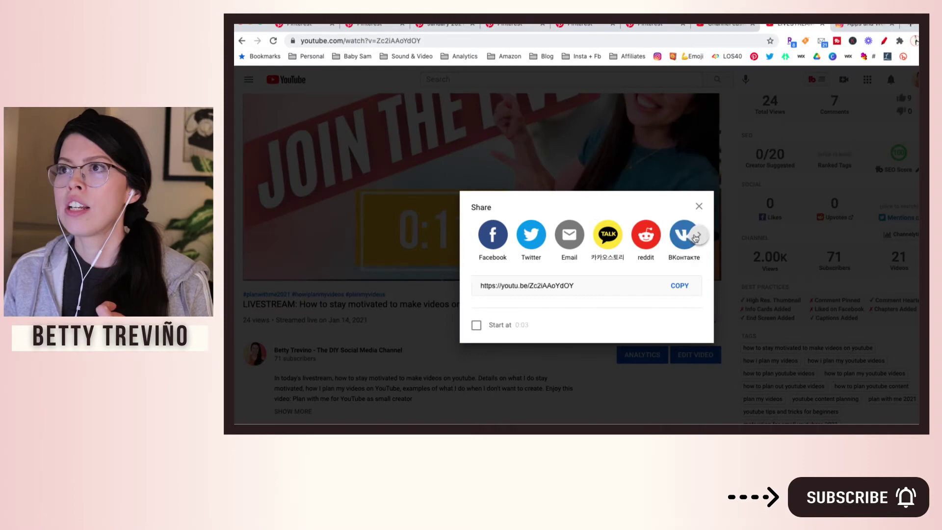
left_click(565, 237)
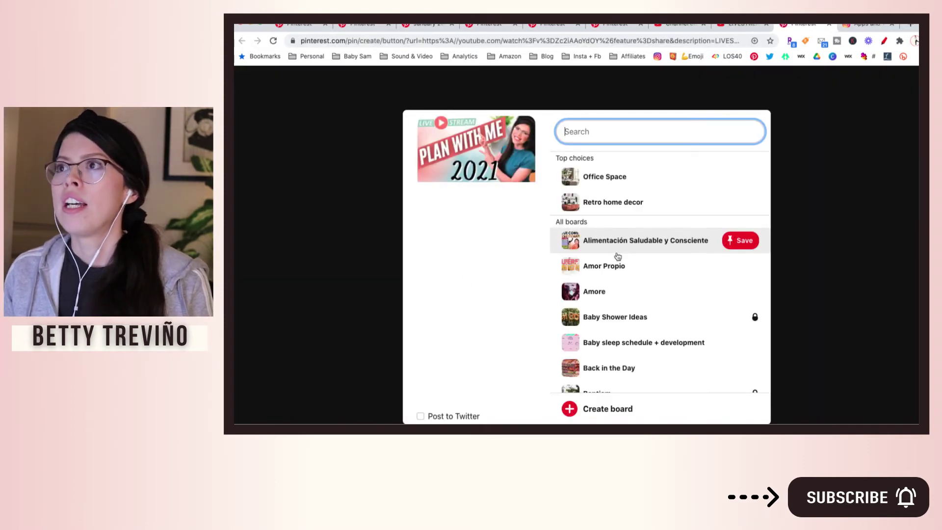
scroll(668, 297, "down", 5)
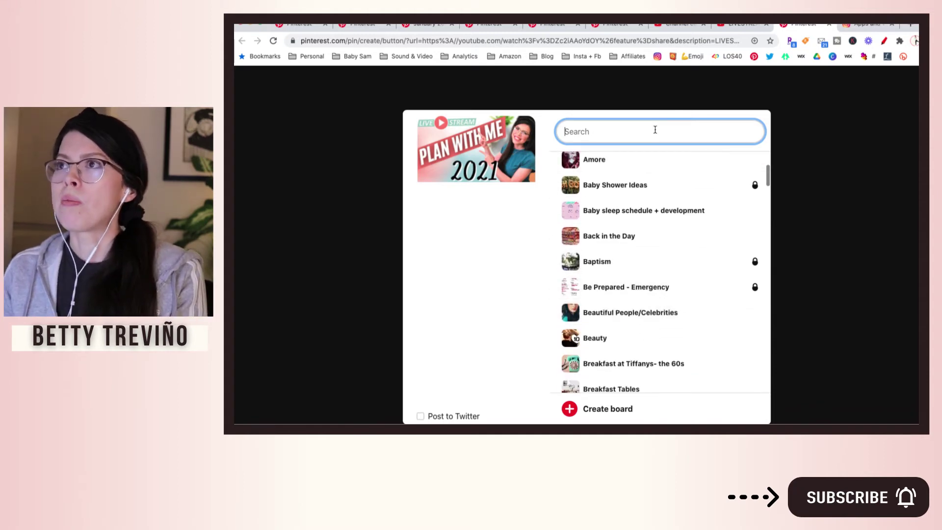
type("Soci")
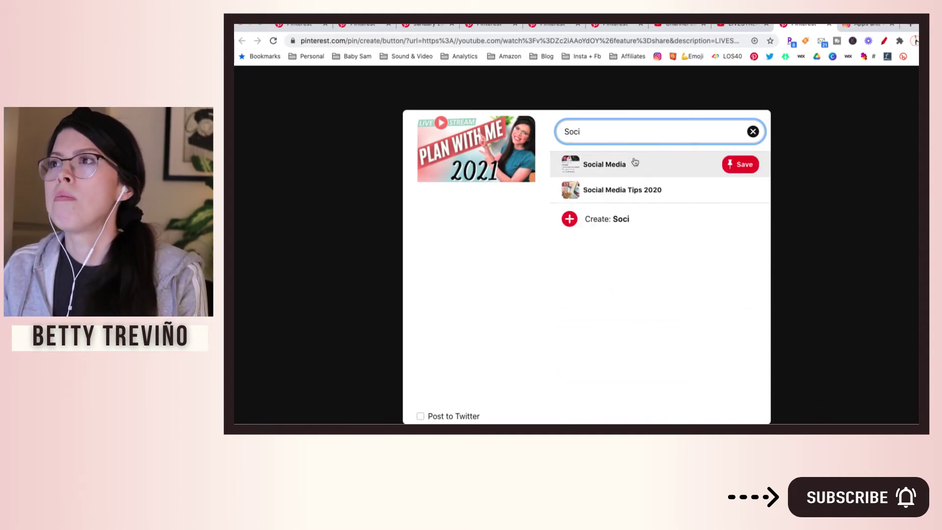
left_click(730, 190)
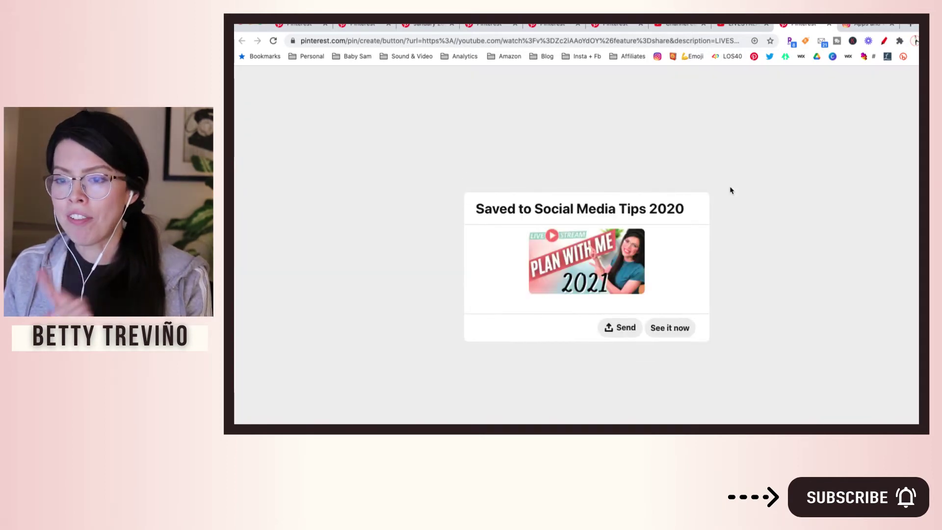
left_click(673, 328)
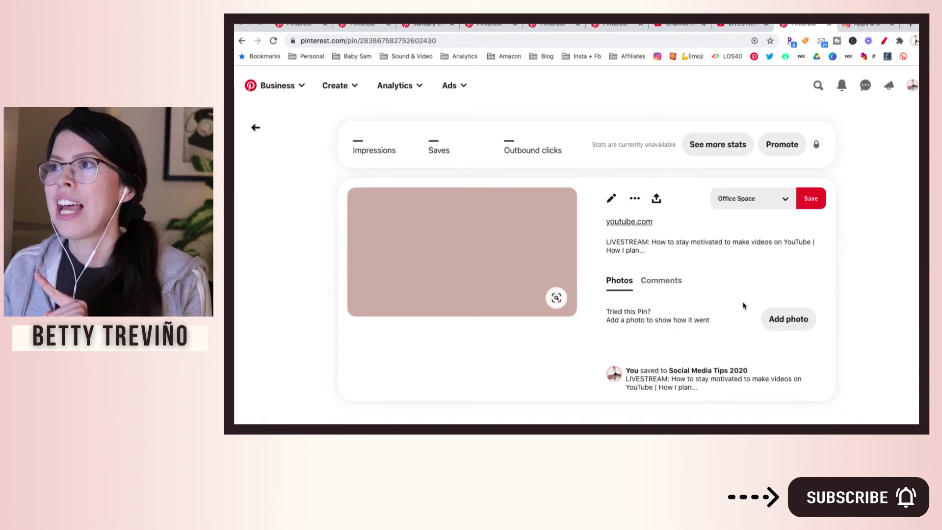
Append #howtogrowonyoutube #howtobeaninfluencer #influencerideas to the pin's note.
left_click(611, 198)
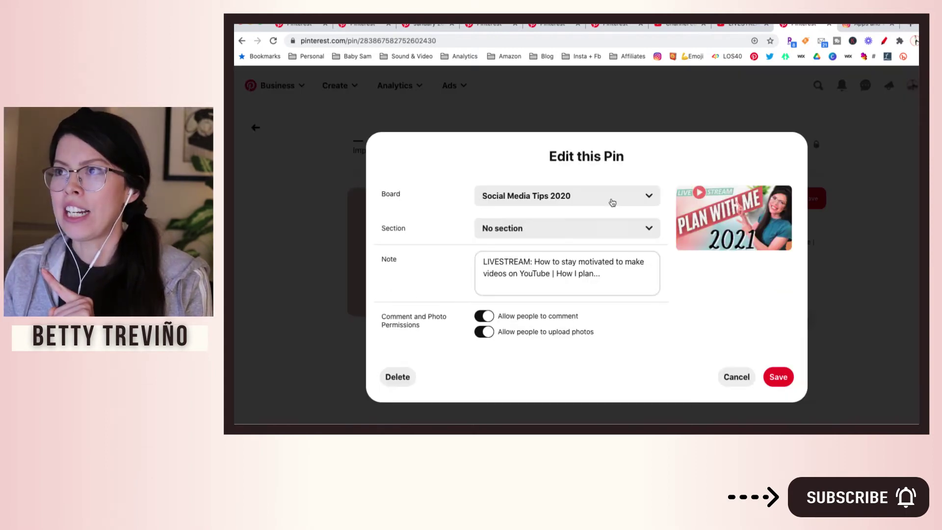
left_click(609, 276)
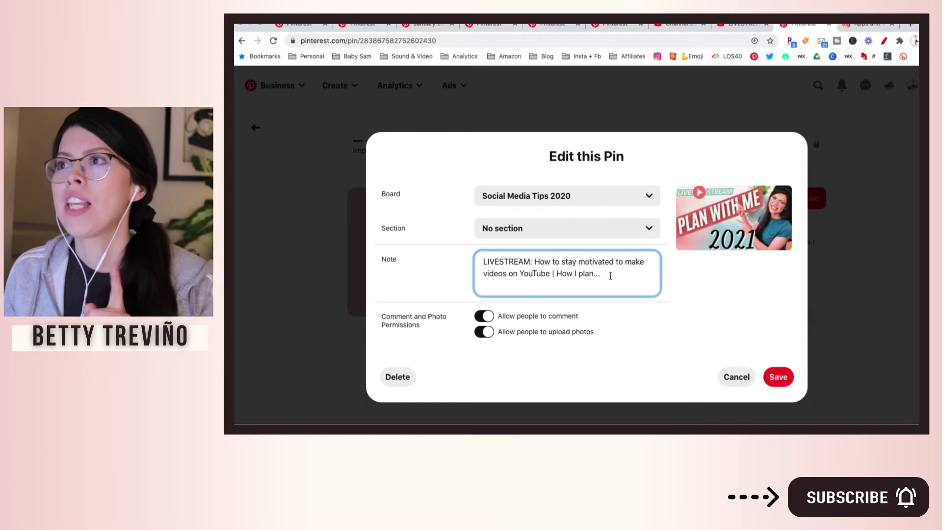
key("Return")
key("Return")
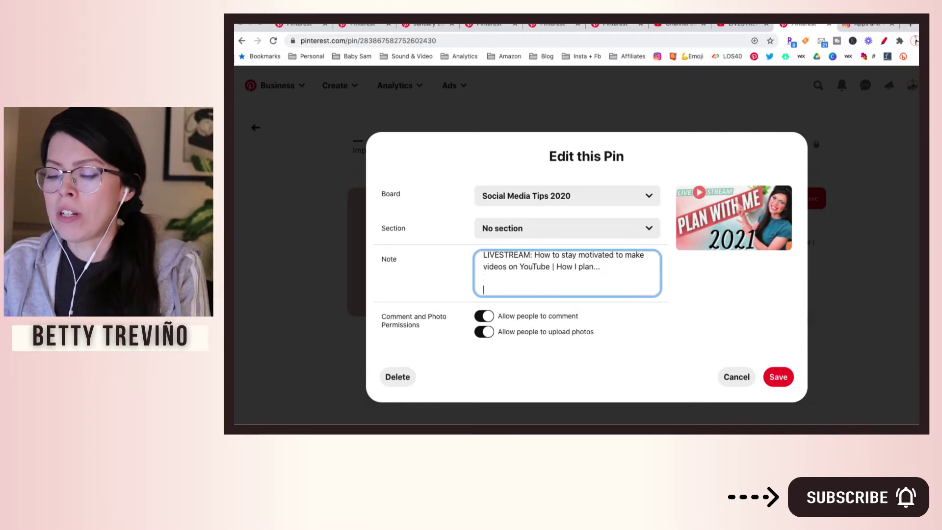
type("#howtogrowon y")
key("BackSpace")
key("BackSpace")
type("youtube #howtobeaninfluencer #influece")
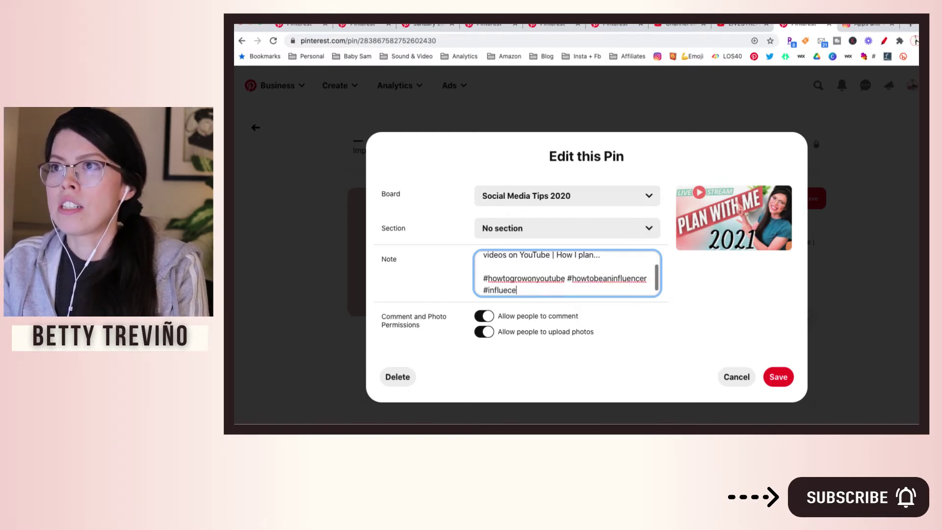
key("BackSpace")
key("BackSpace")
type("ncerideas")
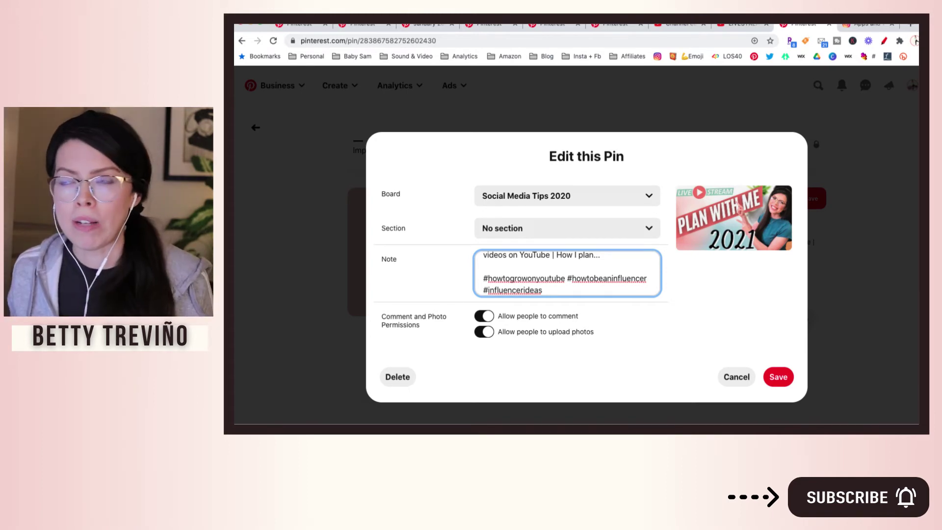
Add 'my content and stay motivated' after 'How I plan', save the pin, and return to Instagram.
left_click(609, 255)
key("BackSpace")
key("BackSpace")
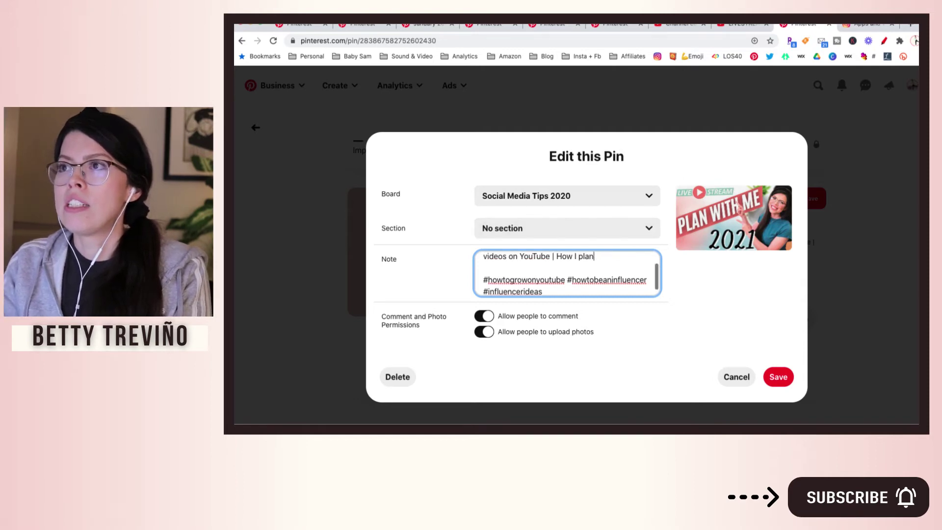
type("my content and sa")
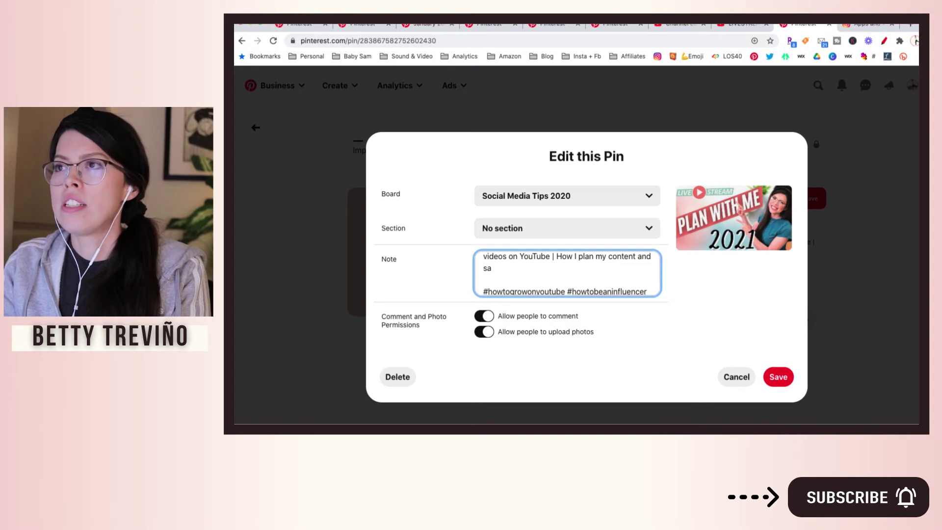
key("BackSpace")
type("tay motivated")
scroll(615, 273, "down", 2)
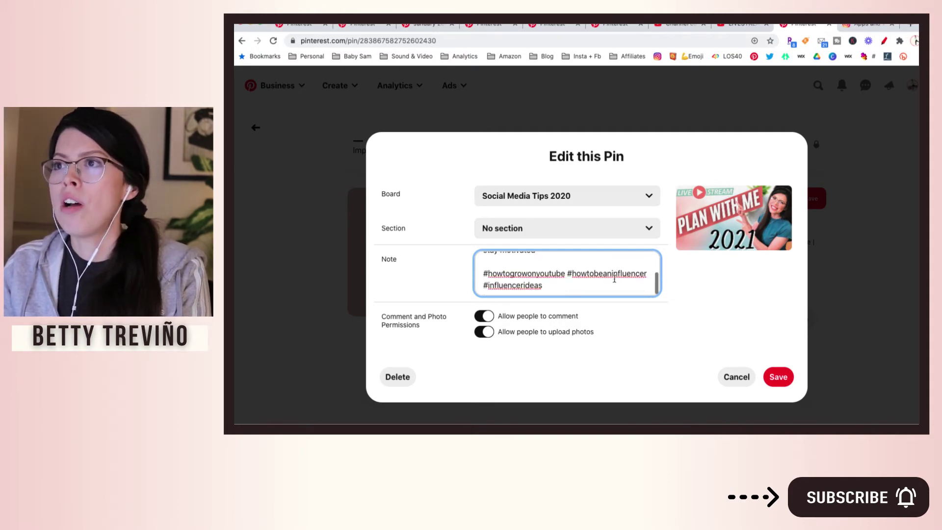
left_click(775, 377)
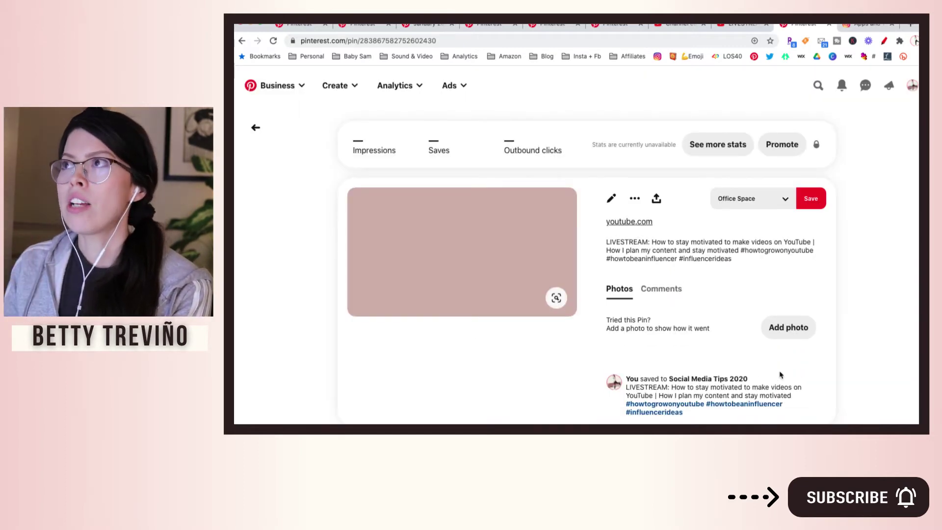
left_click(851, 27)
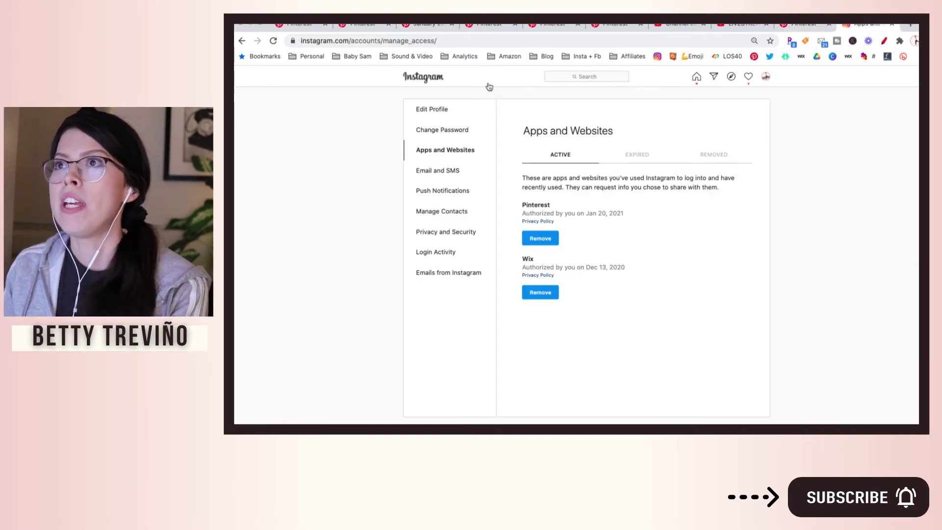
left_click(765, 77)
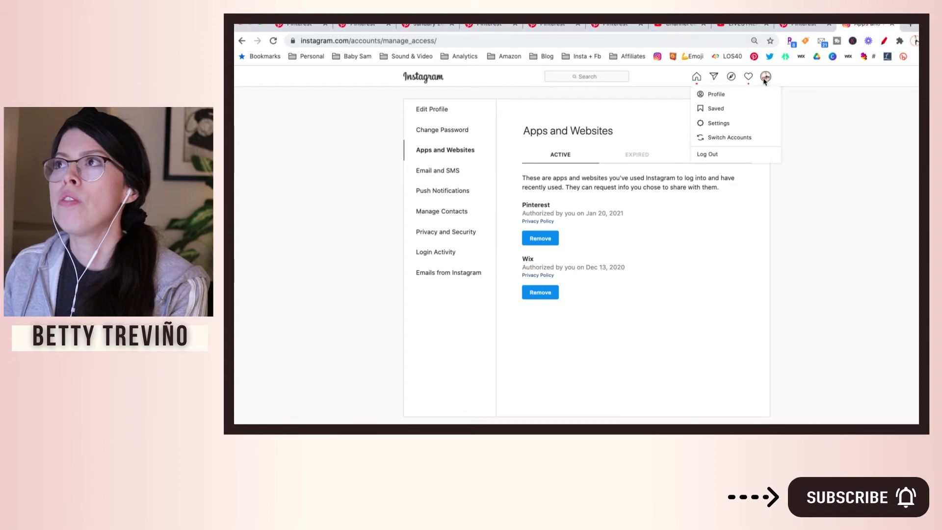
Go to the Instagram profile, open the latest post, then close its share dialog and the post.
left_click(709, 95)
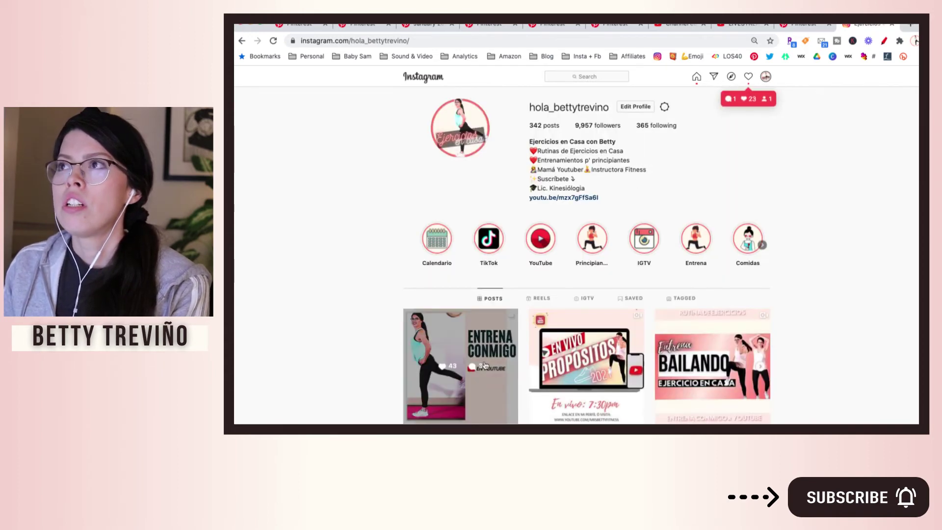
left_click(484, 365)
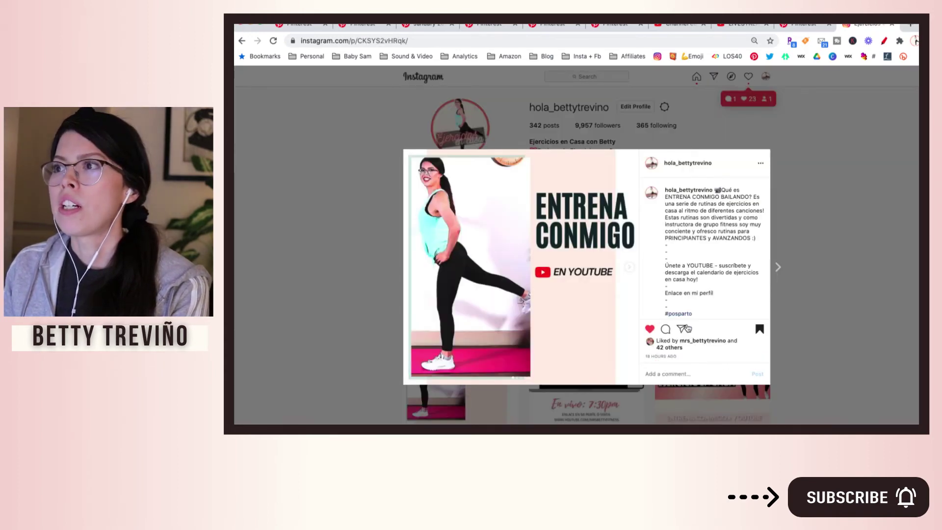
left_click(686, 328)
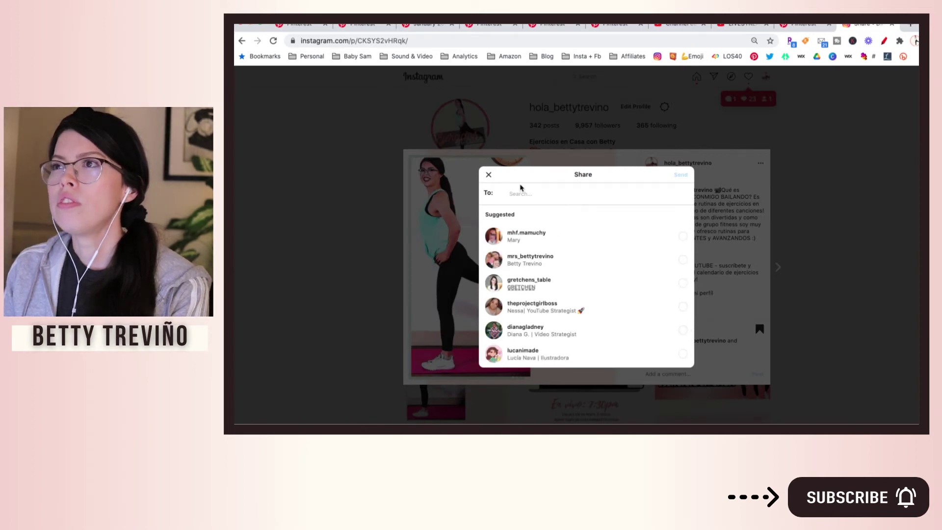
left_click(489, 175)
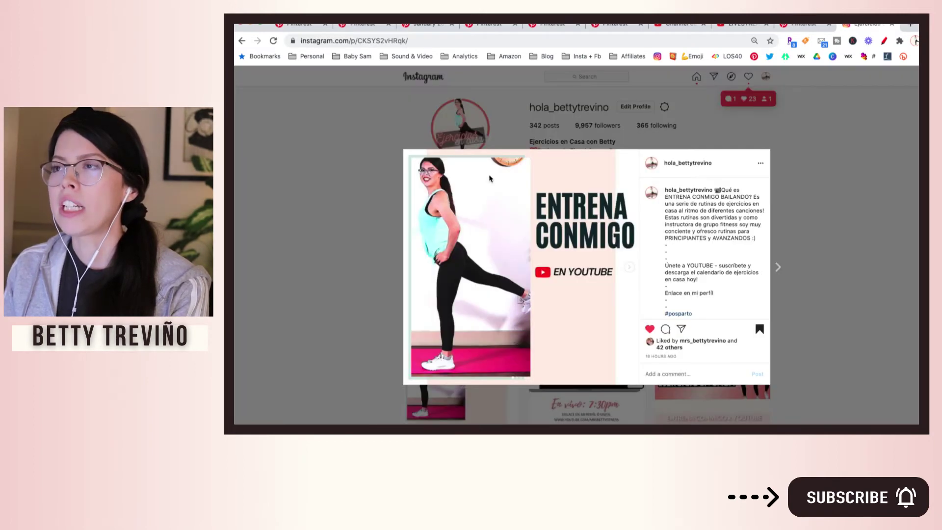
left_click(797, 143)
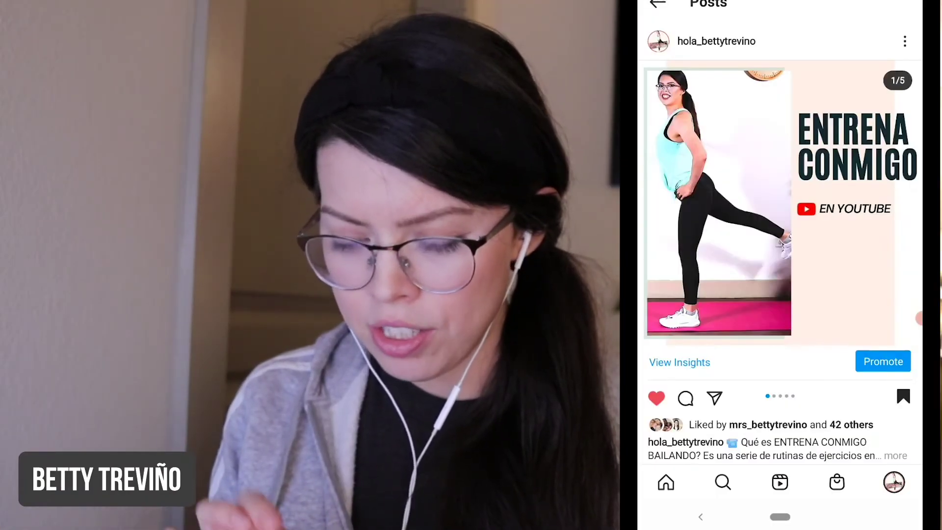
Send the ENTRENA CONMIGO post to Pinterest through the post's Share to menu.
left_click(714, 397)
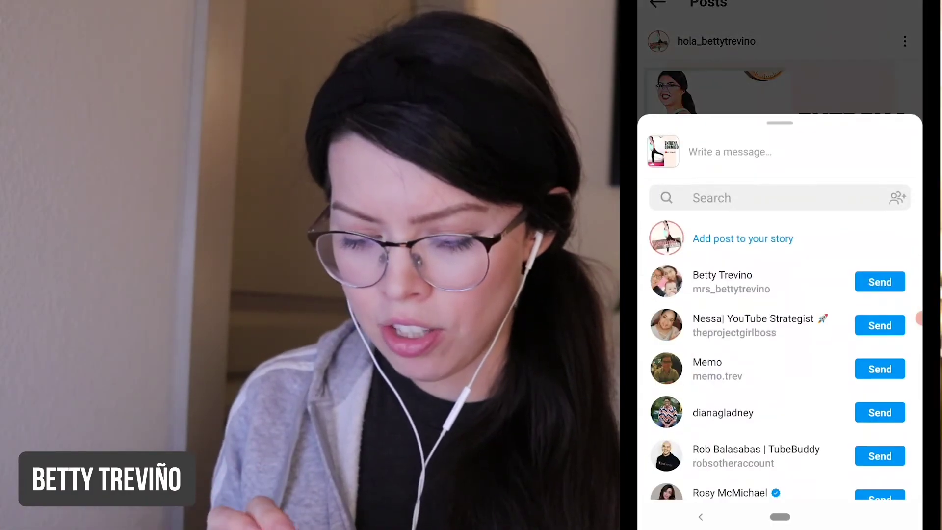
key("Escape")
left_click(905, 41)
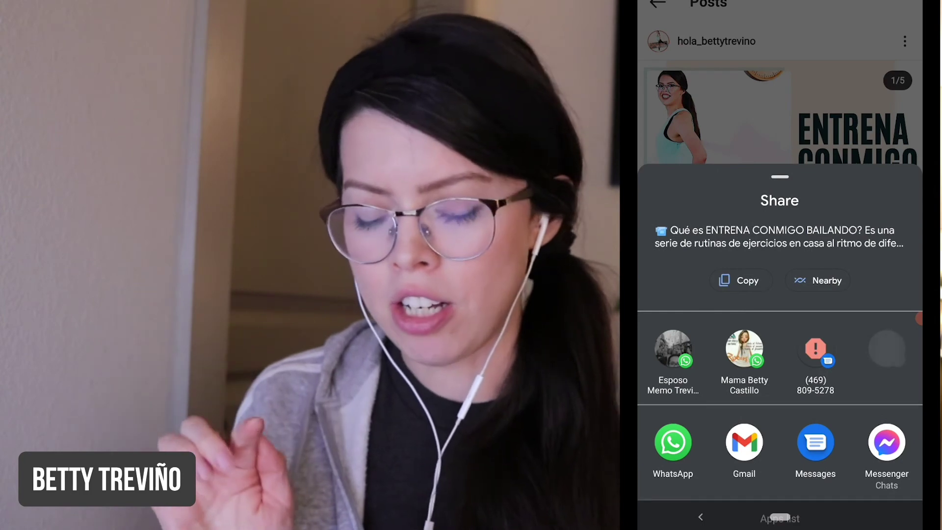
scroll(780, 294, "down", 8)
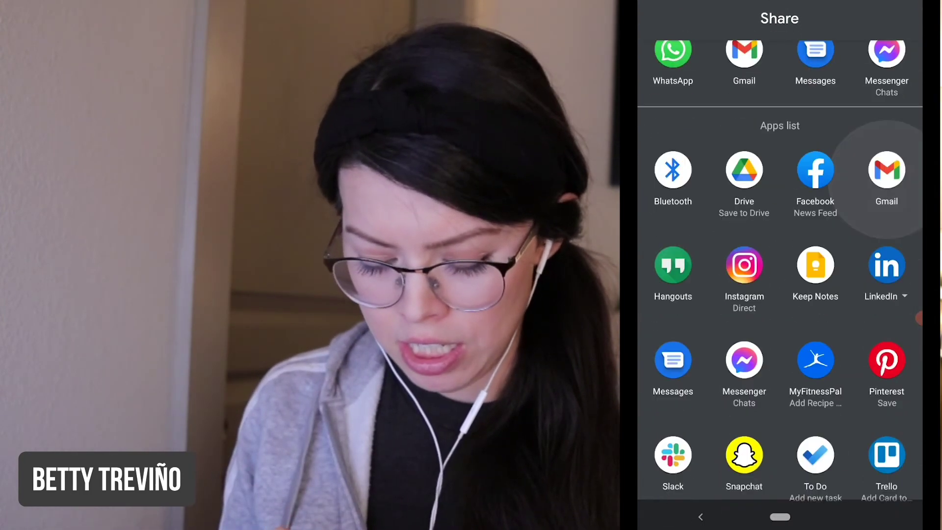
left_click(887, 300)
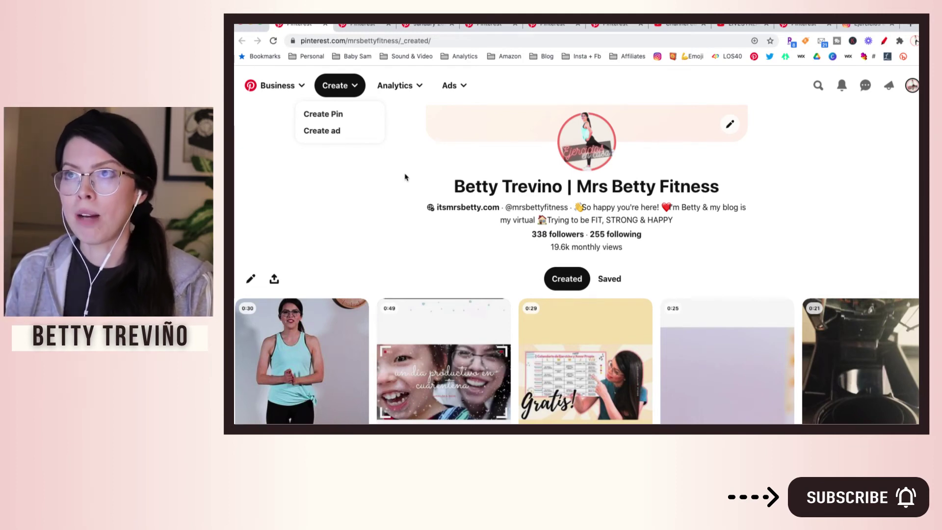
Create a new pin titled 'Test Pin', leaving the description and destination link empty.
left_click(333, 114)
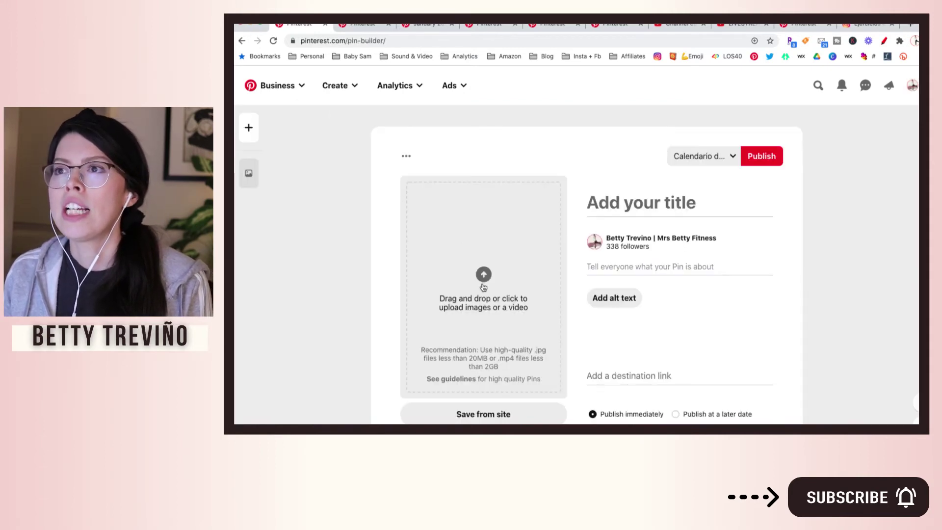
left_click(662, 195)
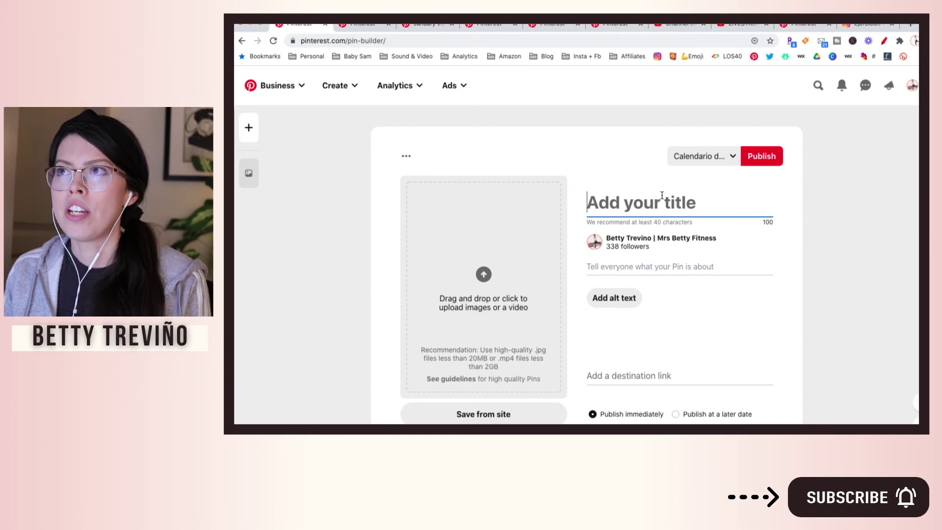
type("Test Pin")
left_click(665, 265)
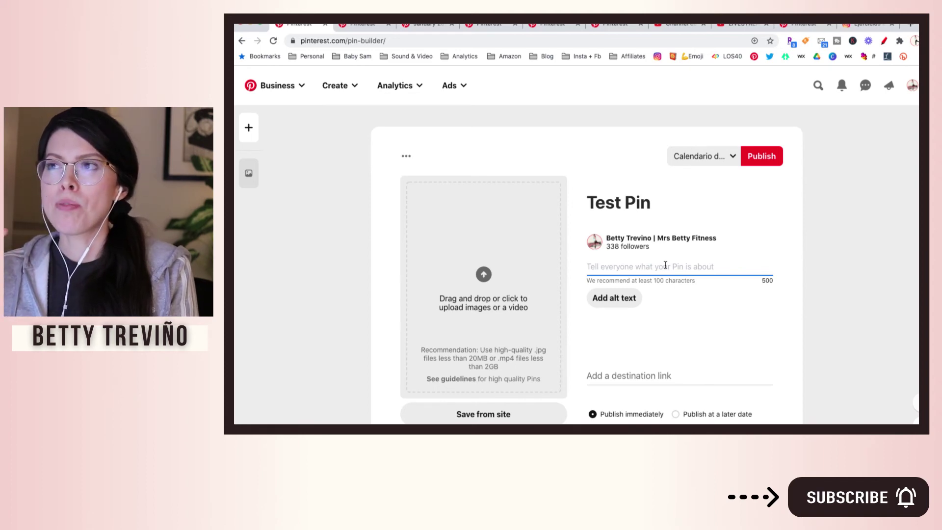
left_click(643, 374)
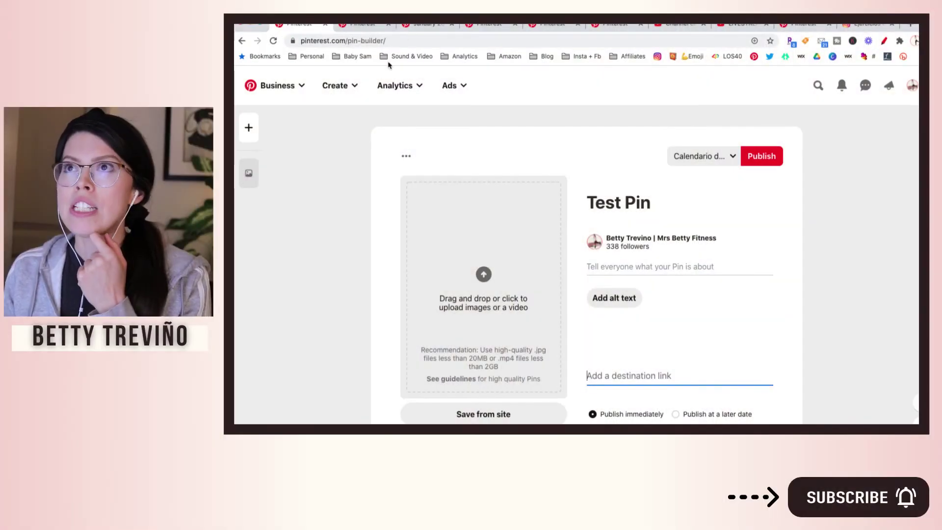
Skim the January 2021 metrics updates help article, then switch to the Business hub.
left_click(365, 24)
left_click(415, 25)
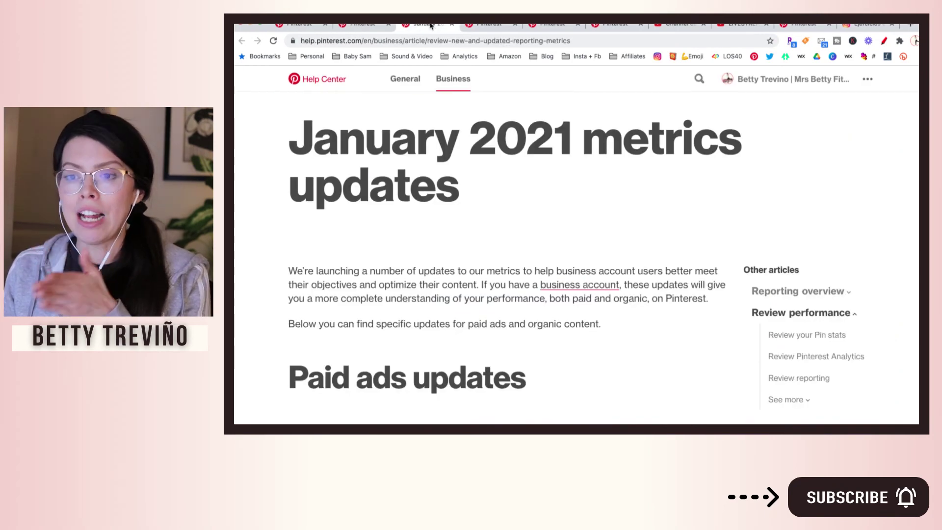
scroll(466, 221, "down", 1)
scroll(466, 221, "up", 1)
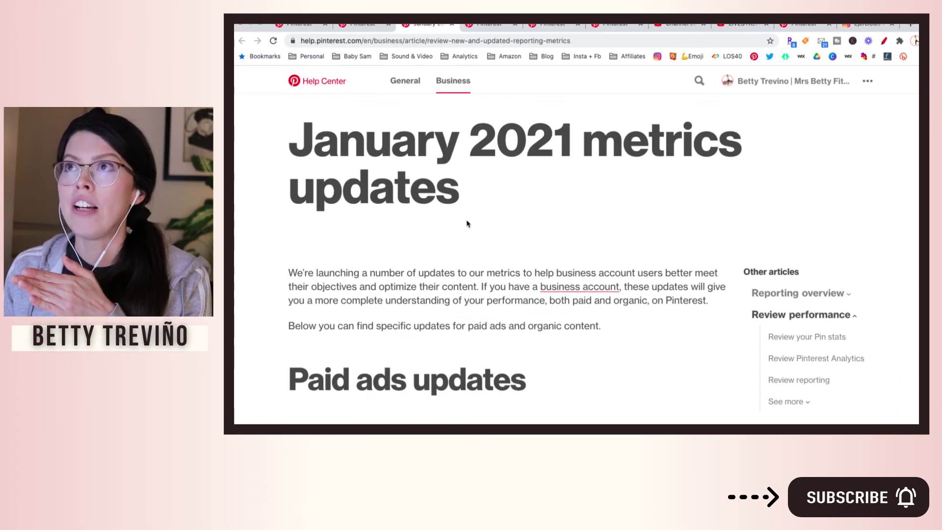
left_click(479, 24)
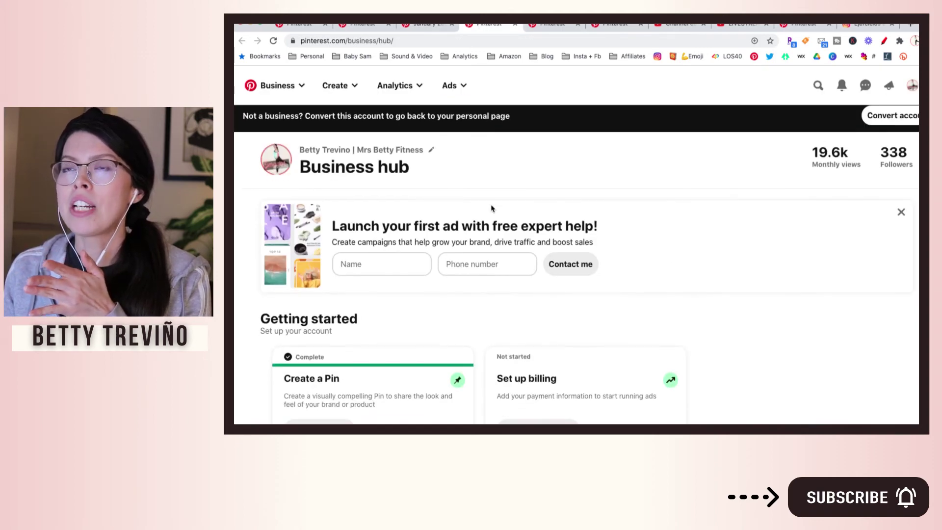
Scroll through the Business hub's pin statistics.
scroll(493, 208, "down", 2)
scroll(492, 208, "down", 8)
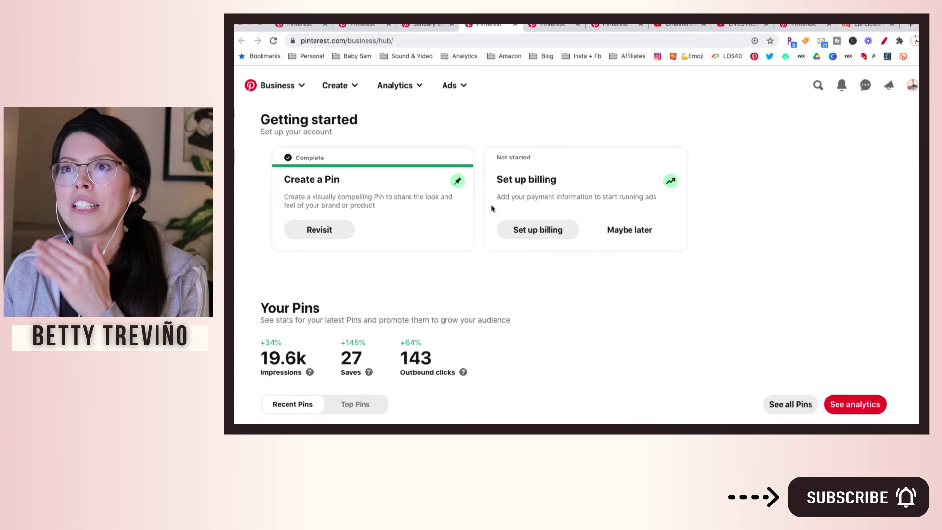
scroll(492, 208, "down", 8)
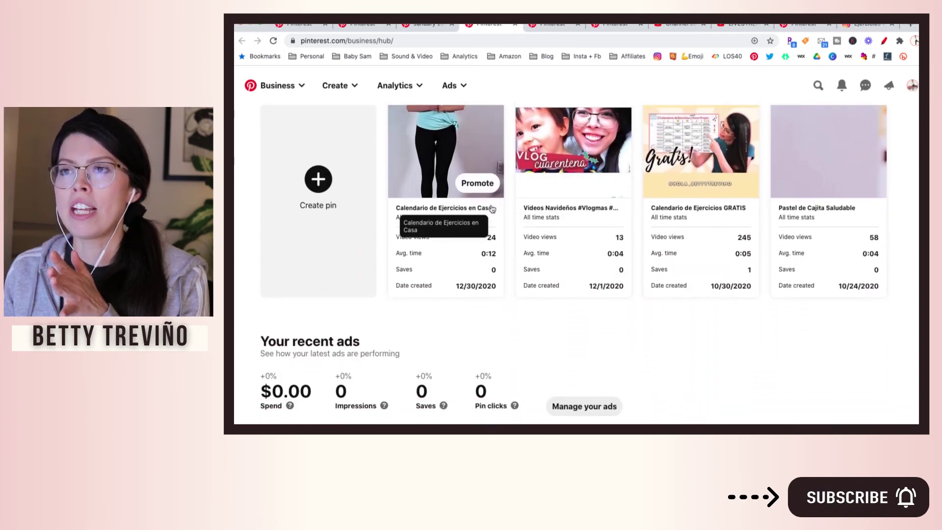
scroll(492, 208, "down", 2)
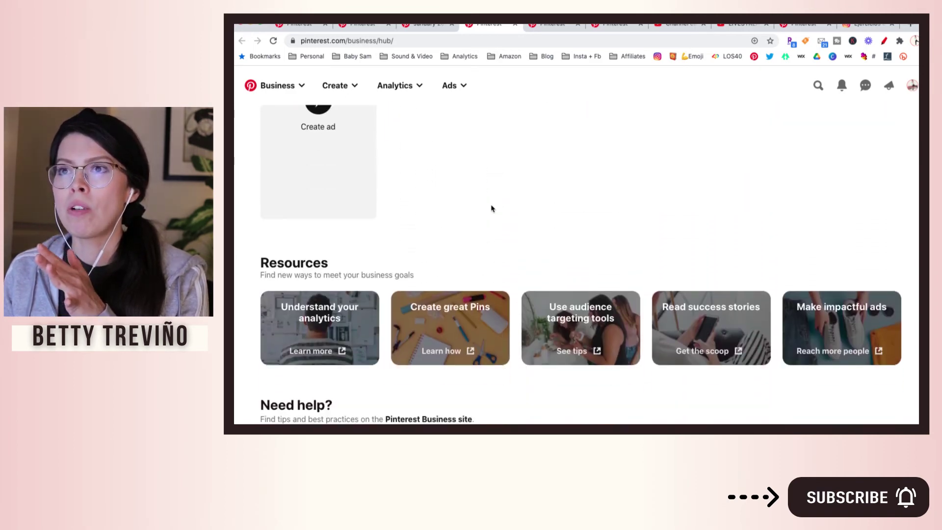
Review the Analytics overview's 18.94k impressions, then open the Business Community welcome page.
left_click(553, 25)
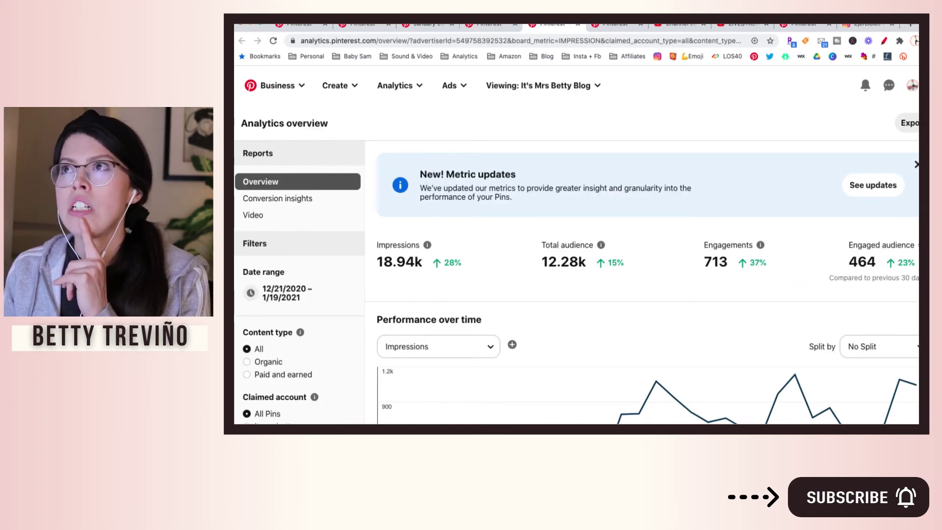
scroll(330, 376, "down", 4)
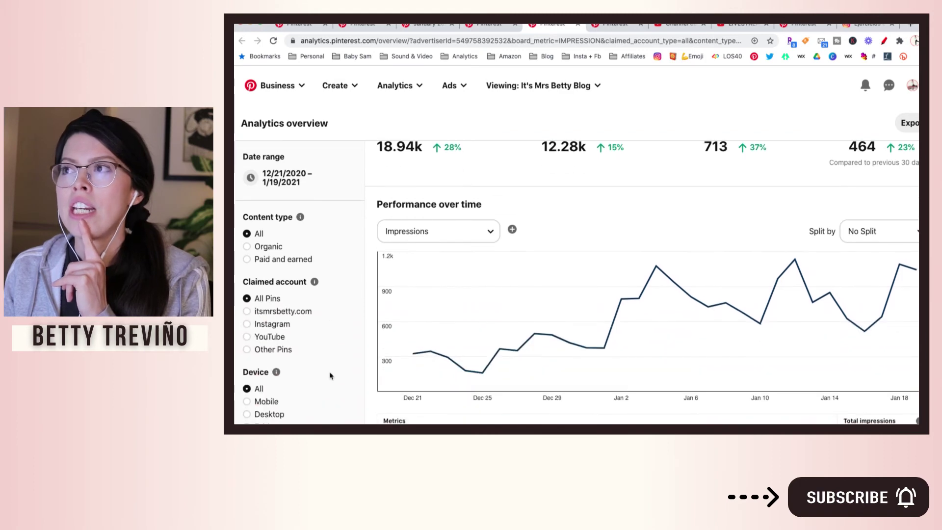
scroll(330, 375, "up", 4)
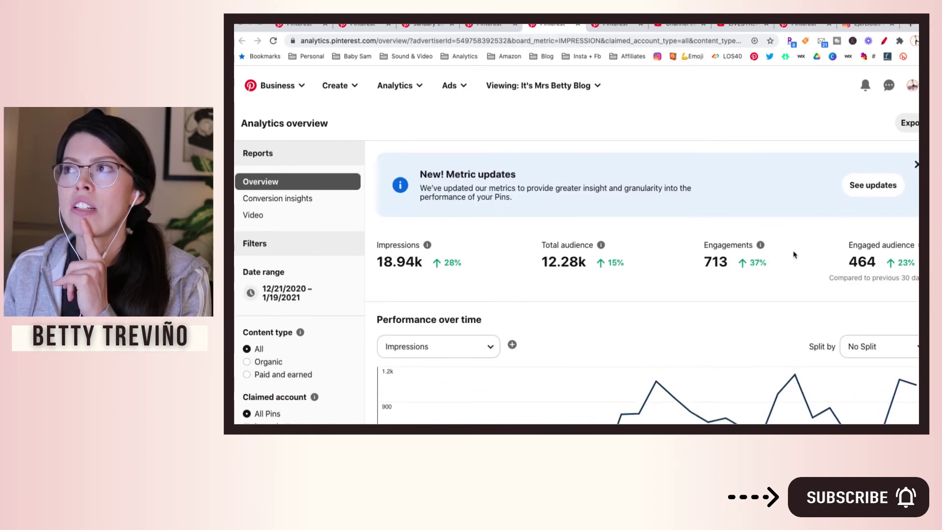
left_click(607, 26)
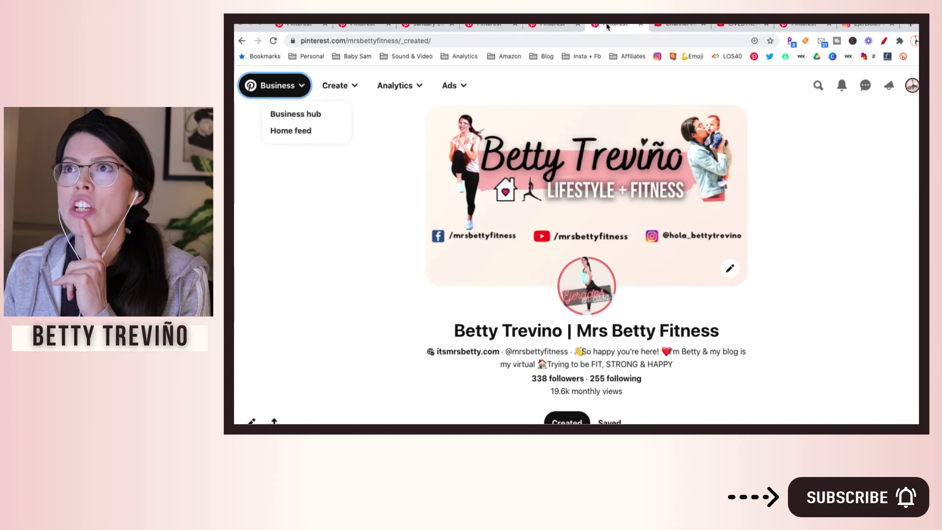
left_click(804, 24)
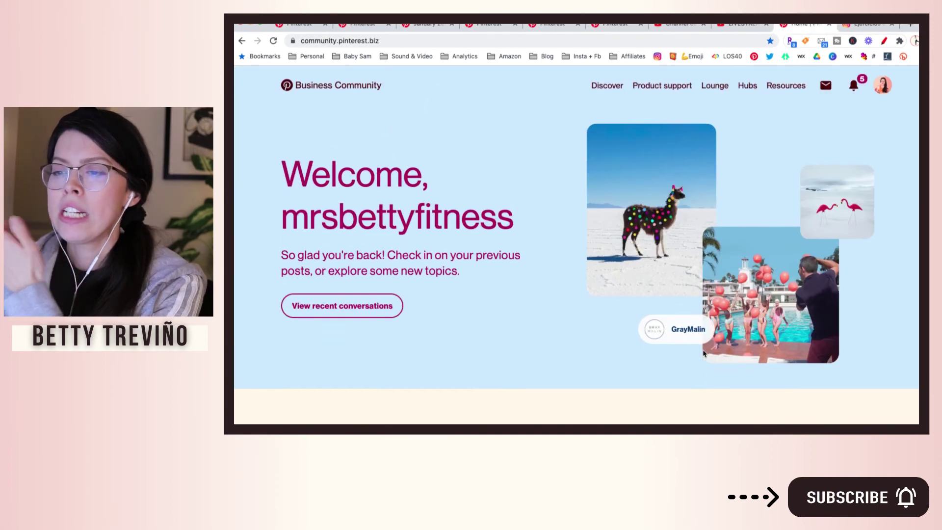